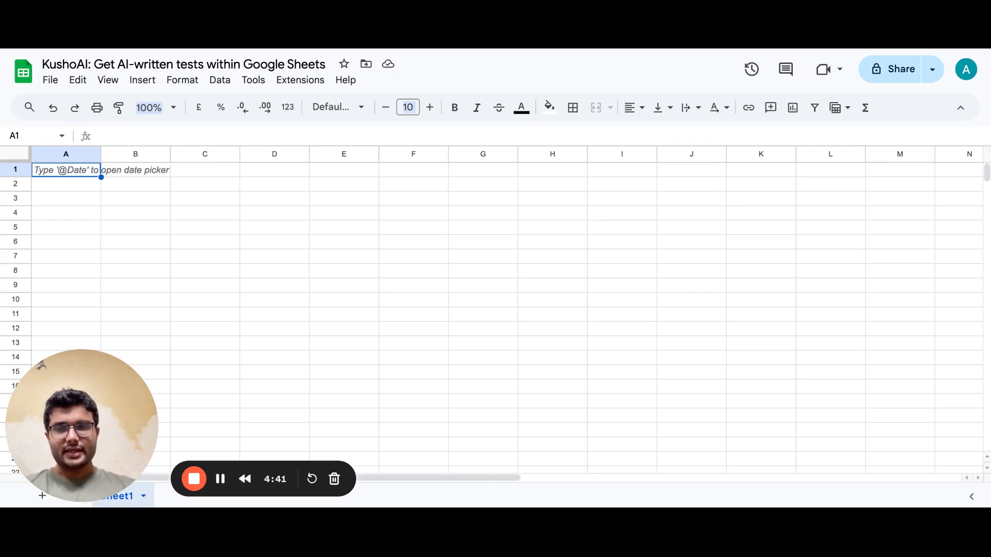
Step: Search the Google Workspace Marketplace for kushoai and open the KushoAI - Generate API Tests listing
{"action": "left_click", "coordinate": [302, 81]}
{"action": "mouse_move", "coordinate": [336, 100]}
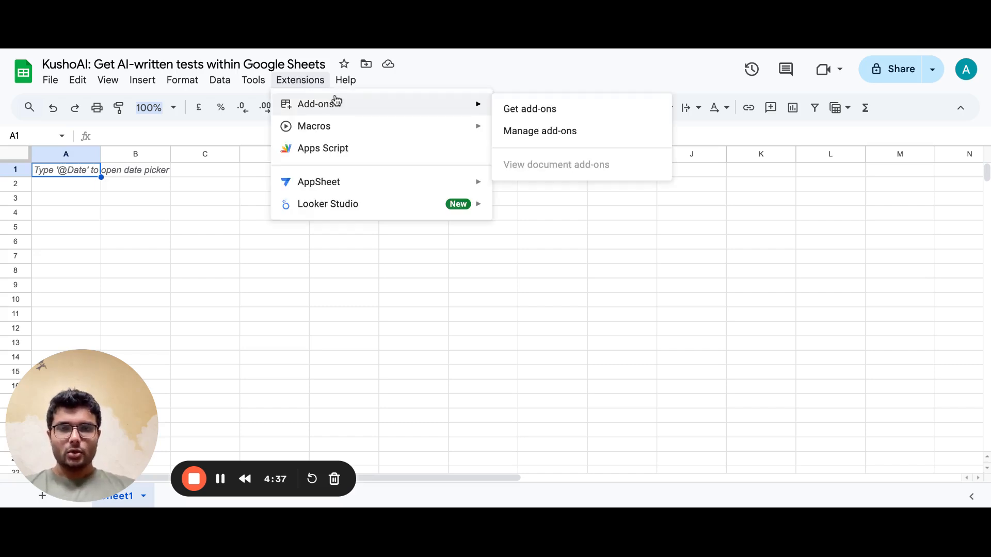
{"action": "left_click", "coordinate": [526, 124]}
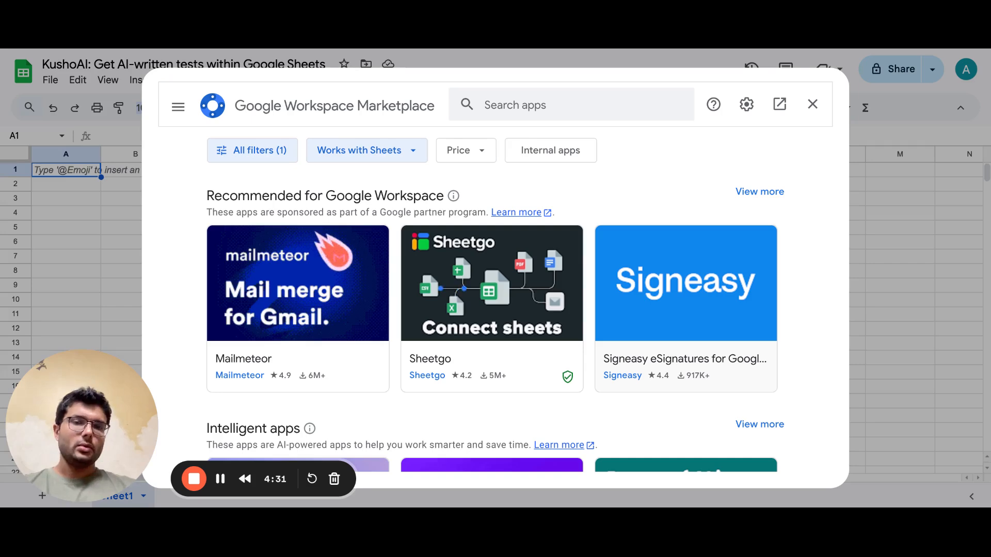
{"action": "left_click", "coordinate": [536, 106]}
{"action": "type", "text": "kushoai"}
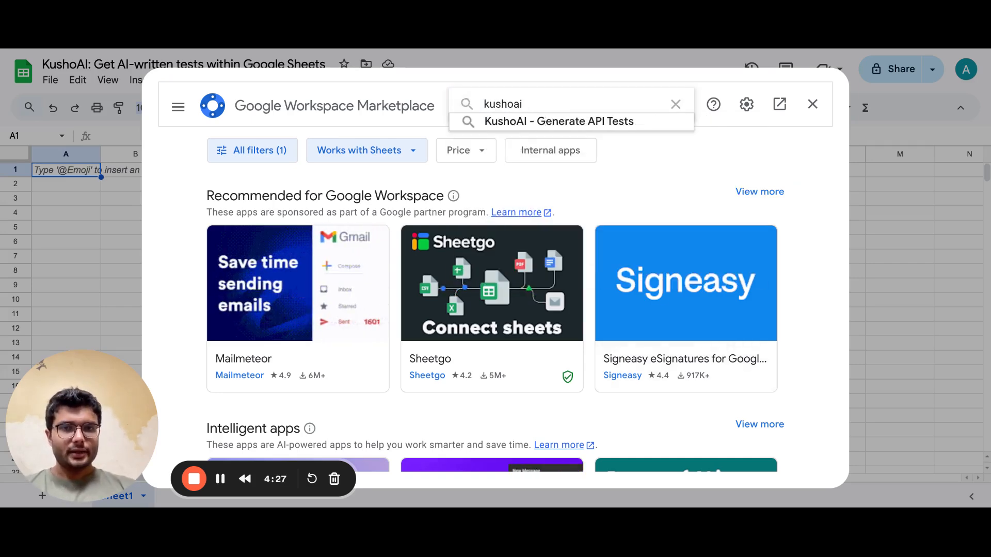
{"action": "left_click", "coordinate": [566, 121]}
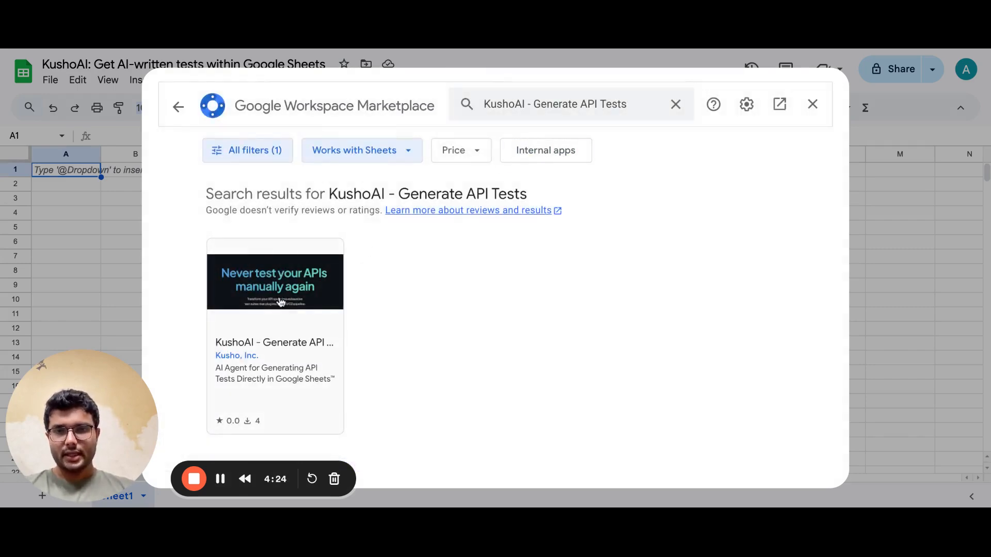
{"action": "left_click", "coordinate": [281, 302]}
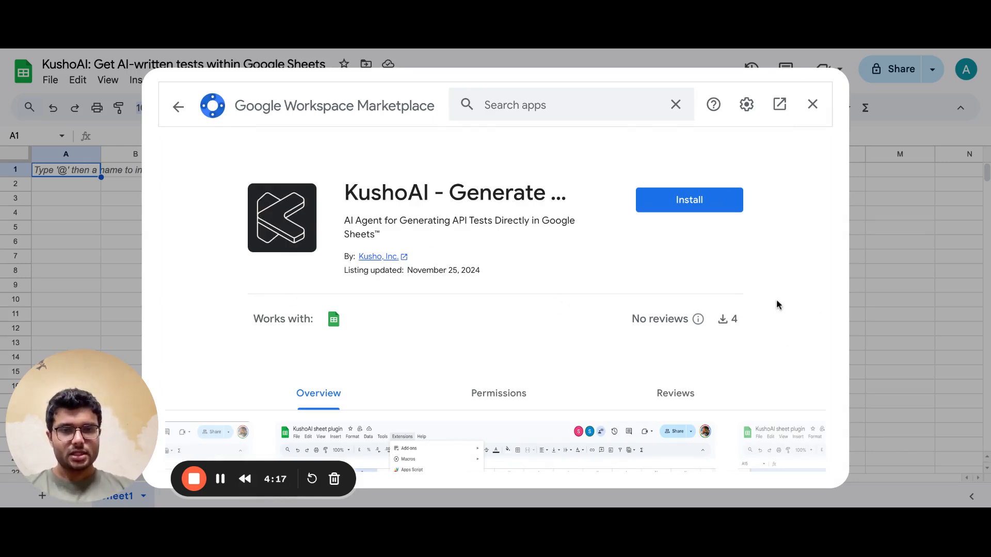
Step: Install the KushoAI - Generate API Tests add-on and return to the spreadsheet
{"action": "scroll", "coordinate": [647, 311], "scroll_direction": "down", "scroll_amount": 5}
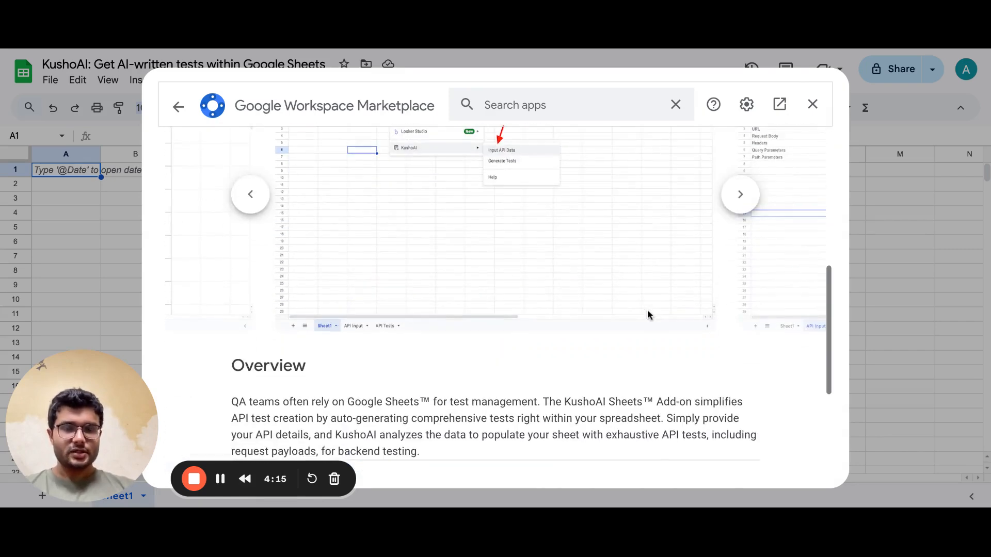
{"action": "scroll", "coordinate": [647, 309], "scroll_direction": "down", "scroll_amount": 3}
{"action": "scroll", "coordinate": [647, 310], "scroll_direction": "up", "scroll_amount": 3}
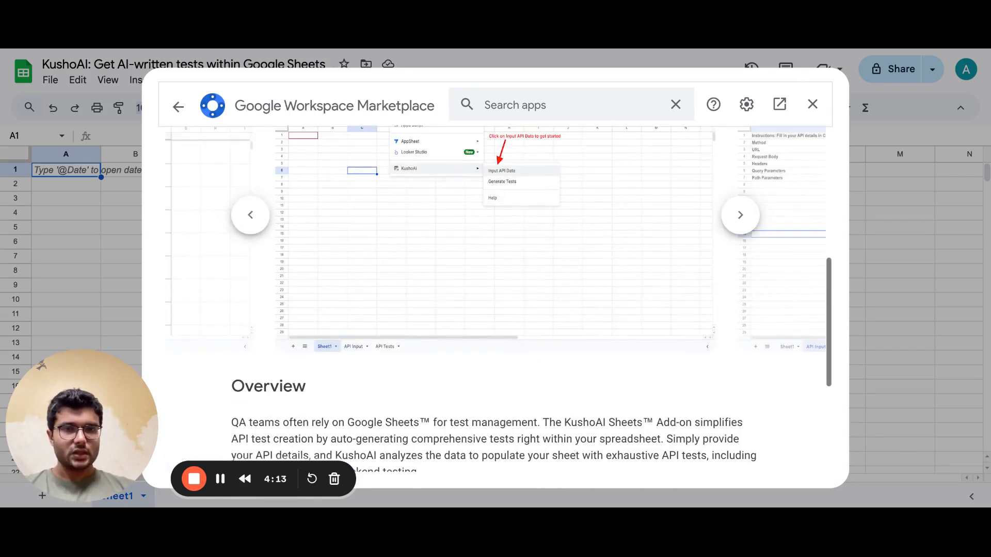
{"action": "scroll", "coordinate": [647, 310], "scroll_direction": "up", "scroll_amount": 2}
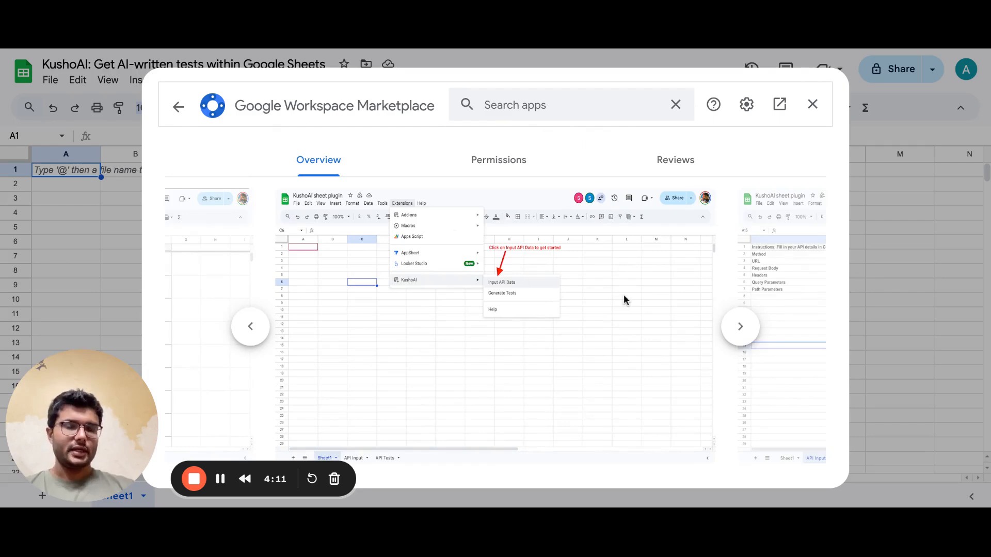
{"action": "scroll", "coordinate": [623, 300], "scroll_direction": "up", "scroll_amount": 5}
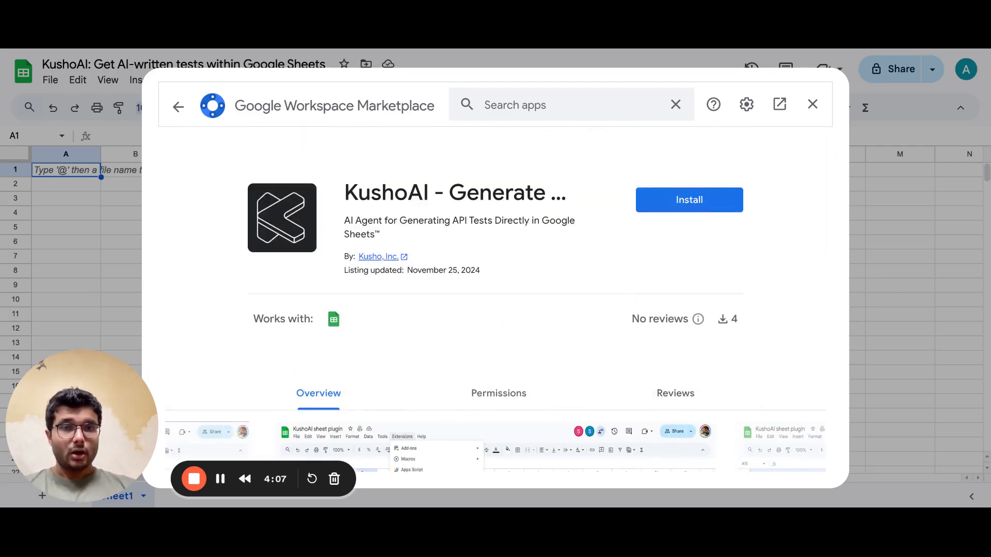
{"action": "left_click", "coordinate": [694, 208]}
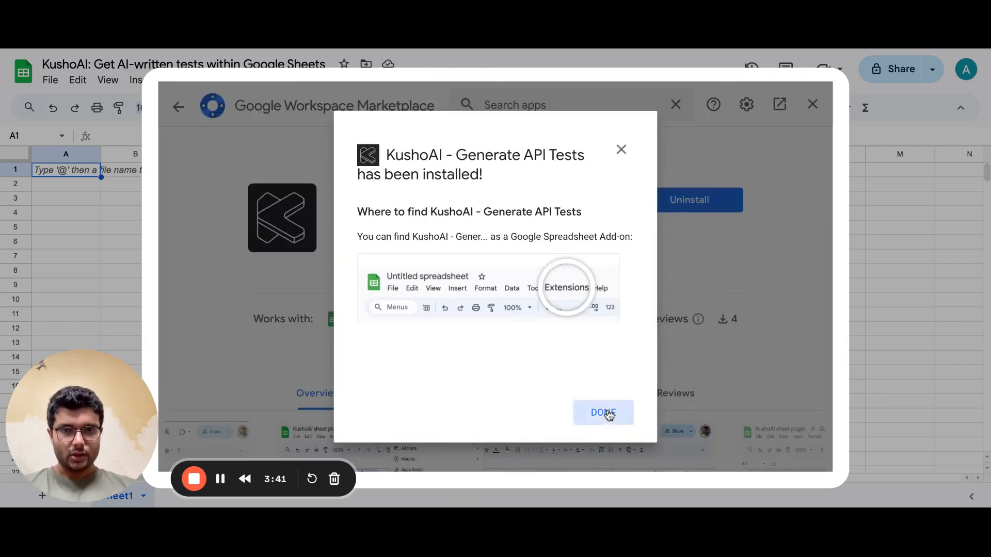
{"action": "left_click", "coordinate": [609, 414]}
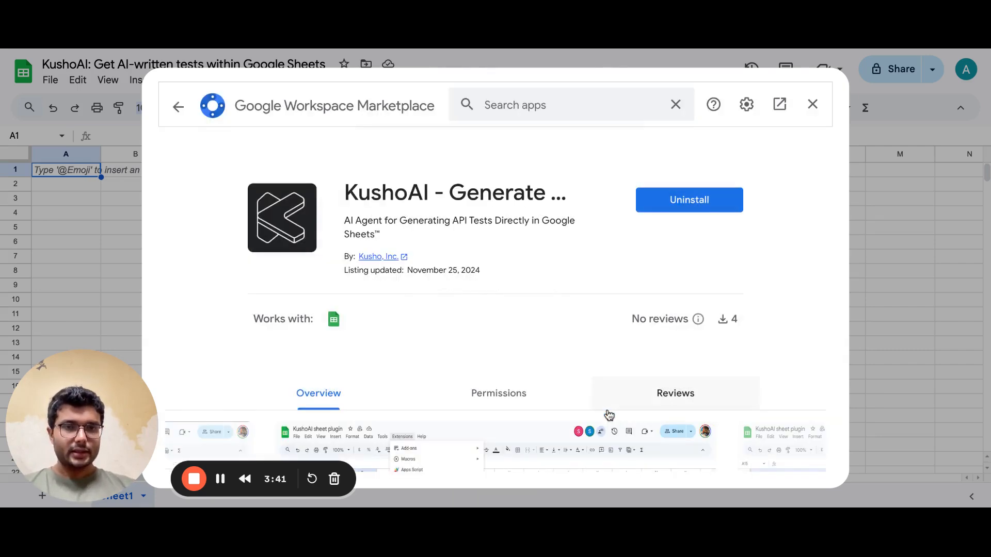
{"action": "left_click", "coordinate": [813, 105]}
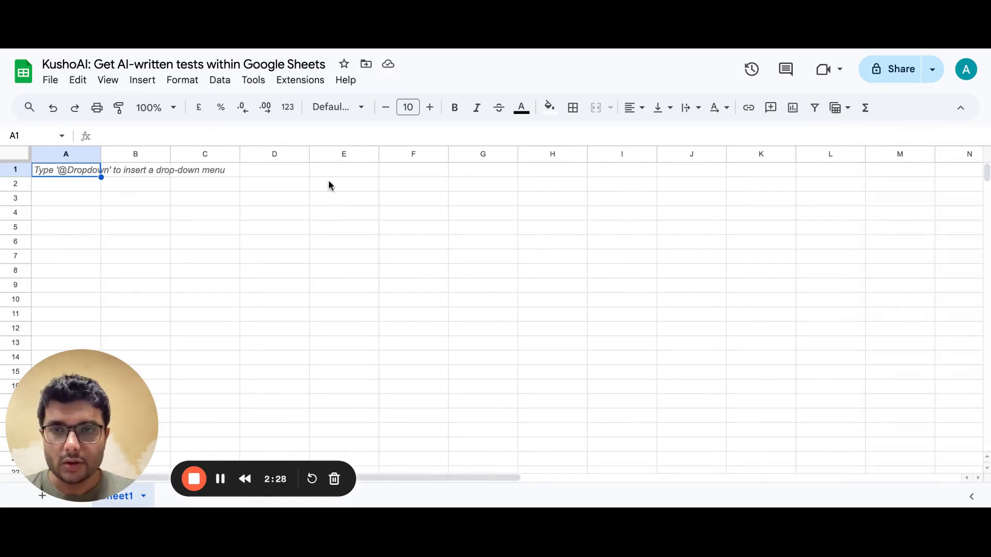
Step: Create the API input template sheet with KushoAI's Input API Data command
{"action": "left_click", "coordinate": [307, 85]}
{"action": "mouse_move", "coordinate": [368, 235]}
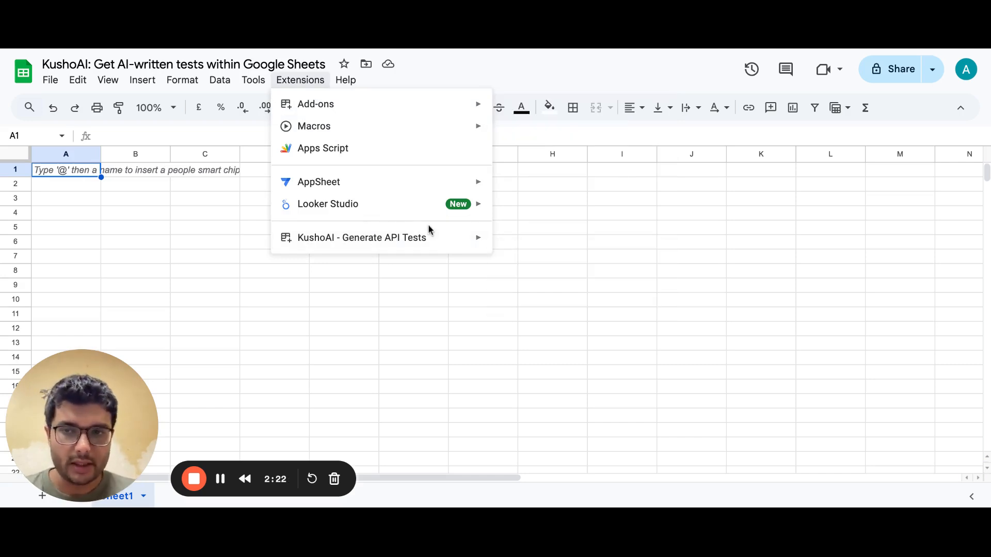
{"action": "mouse_move", "coordinate": [469, 247]}
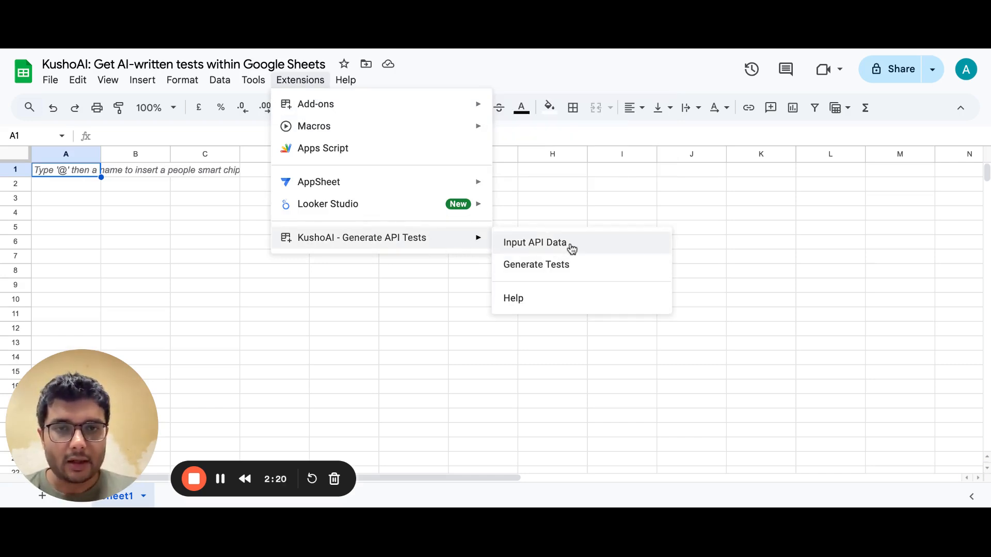
{"action": "left_click", "coordinate": [599, 250]}
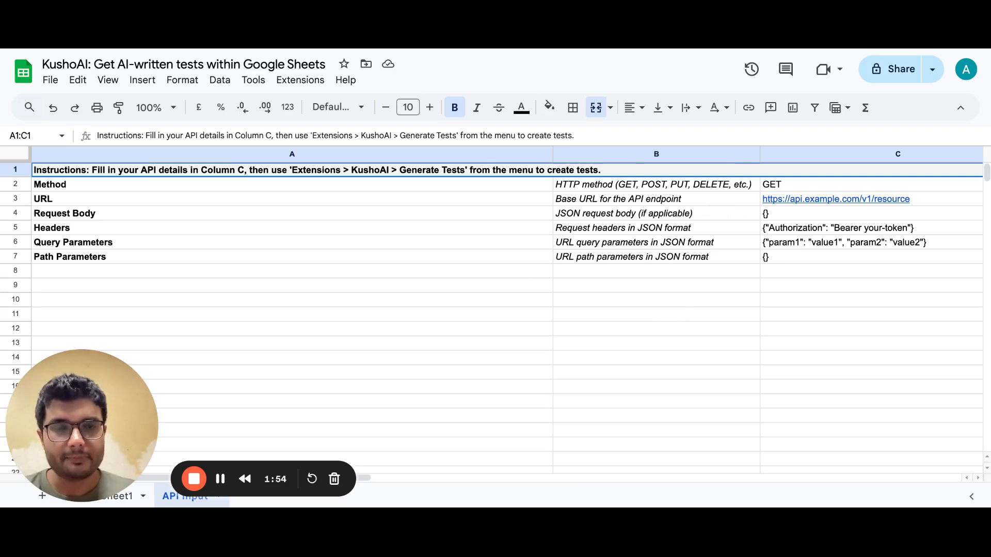
{"action": "left_click", "coordinate": [450, 201]}
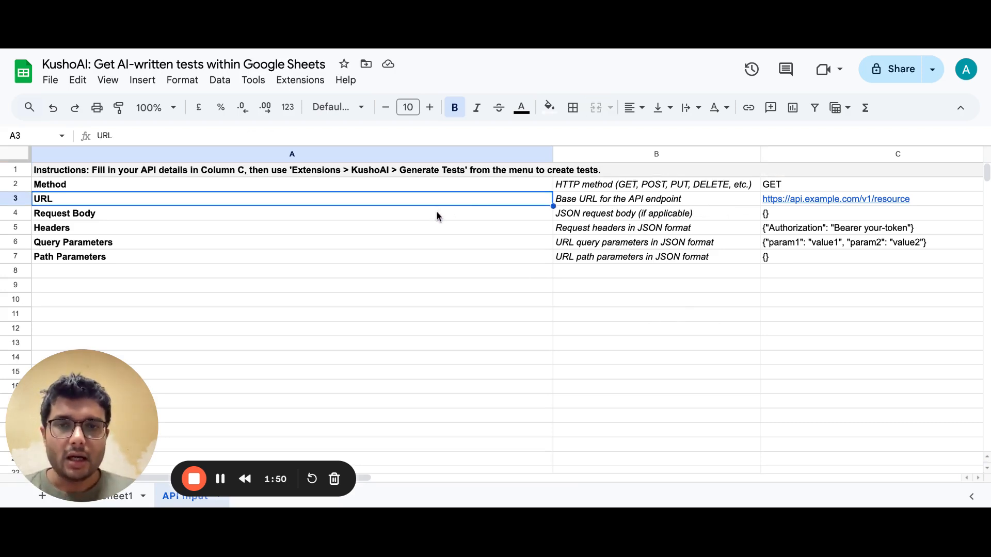
{"action": "left_click", "coordinate": [436, 214]}
{"action": "left_click", "coordinate": [429, 226]}
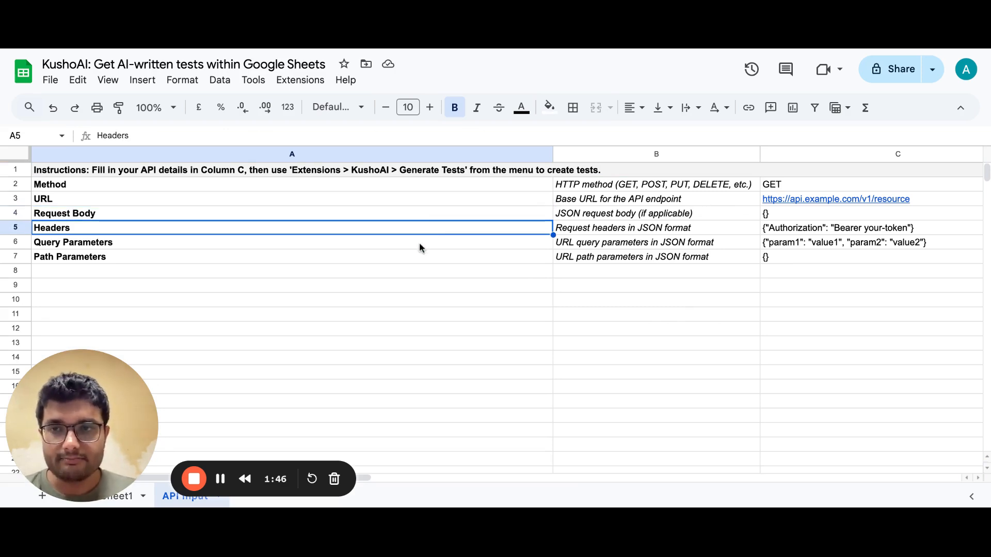
{"action": "left_click", "coordinate": [418, 246]}
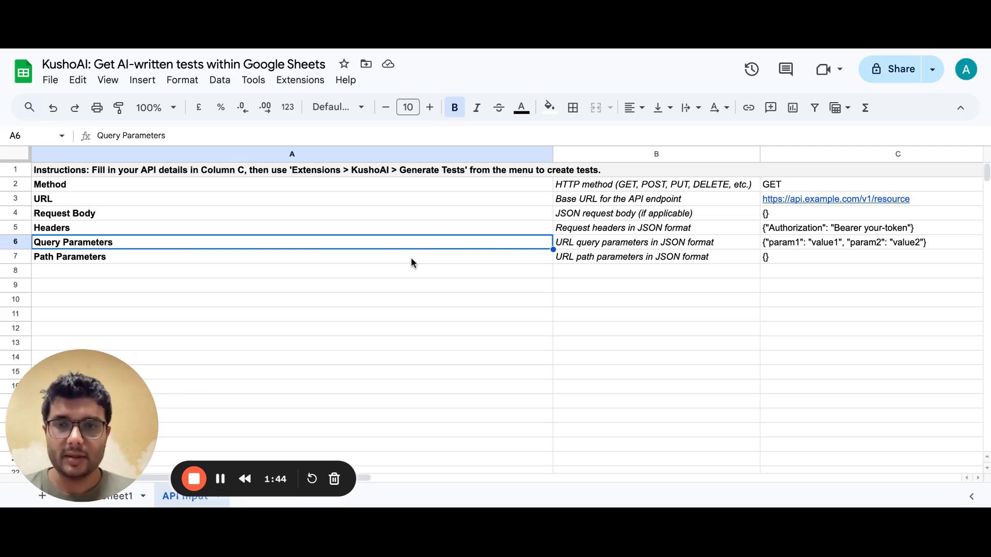
{"action": "left_click", "coordinate": [412, 260]}
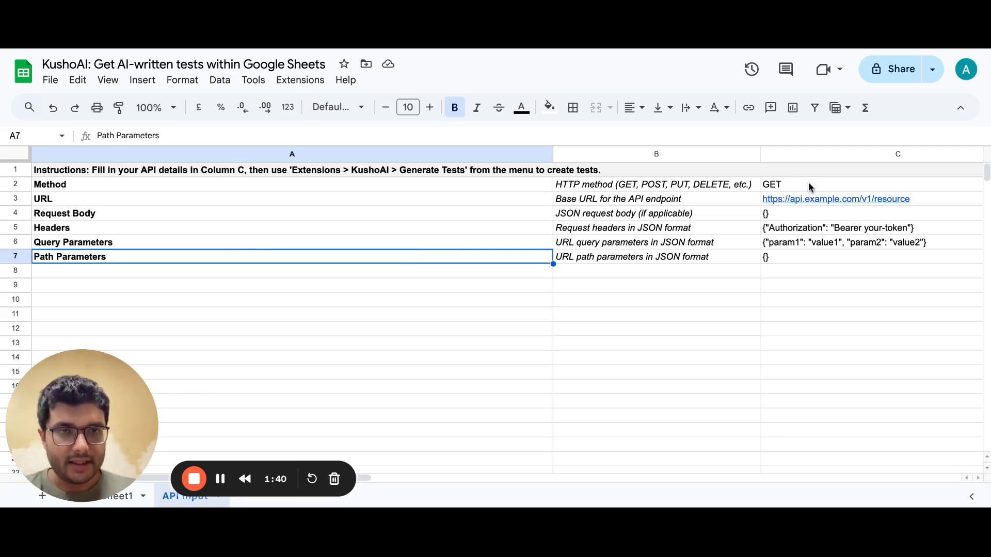
{"action": "left_click_drag", "start_coordinate": [805, 184], "coordinate": [817, 260]}
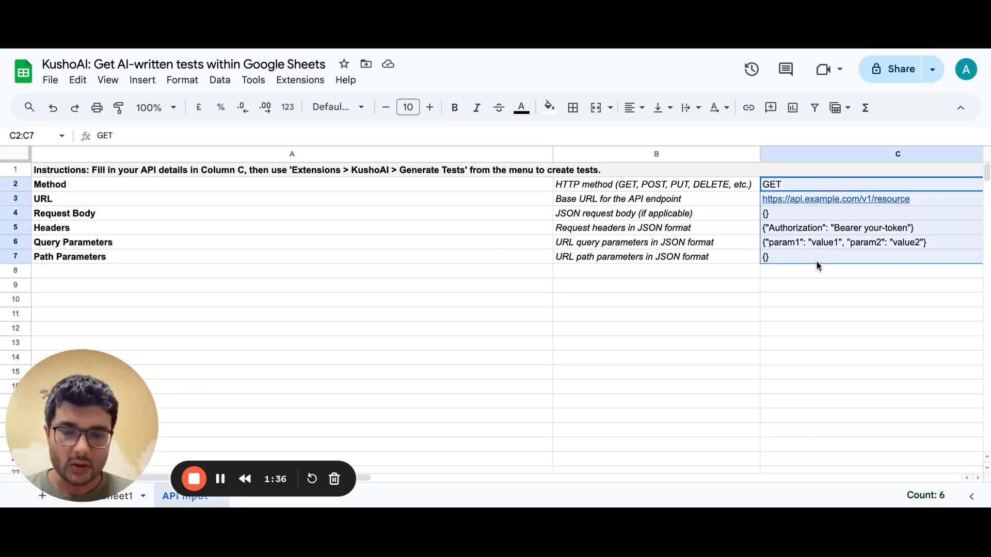
{"action": "key", "text": "ctrl+v"}
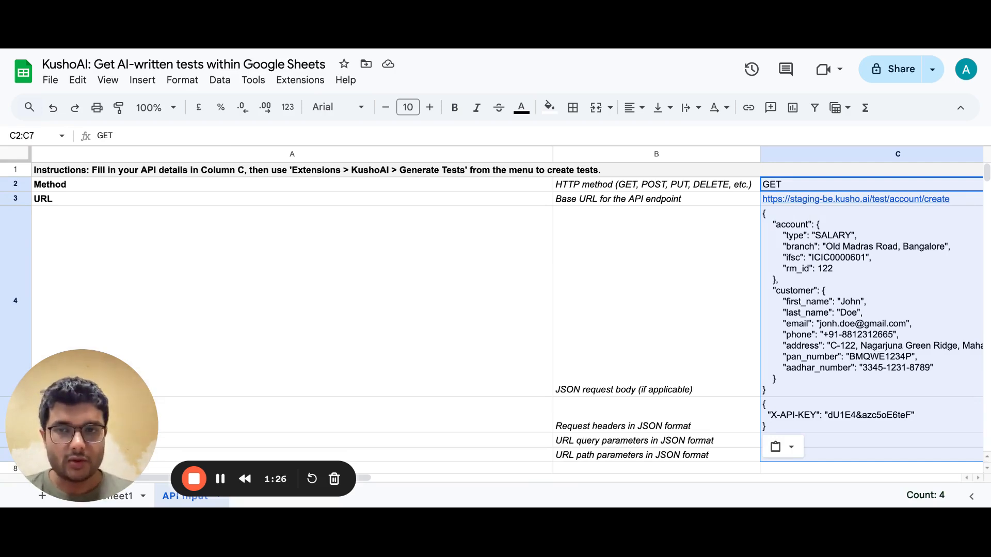
Step: Check the pasted request body, headers and parameters, and generate the API tests from them with KushoAI
{"action": "left_click", "coordinate": [878, 242]}
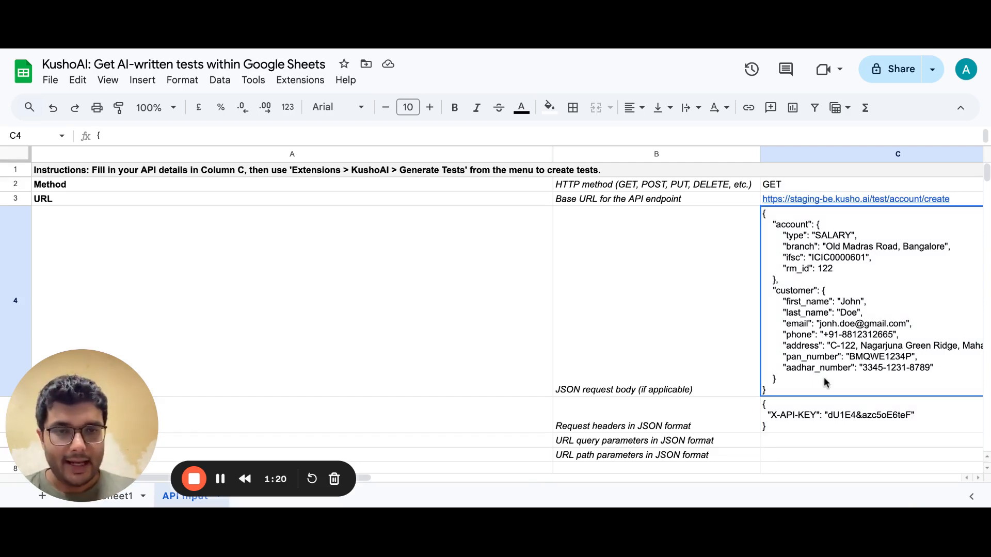
{"action": "left_click", "coordinate": [817, 419]}
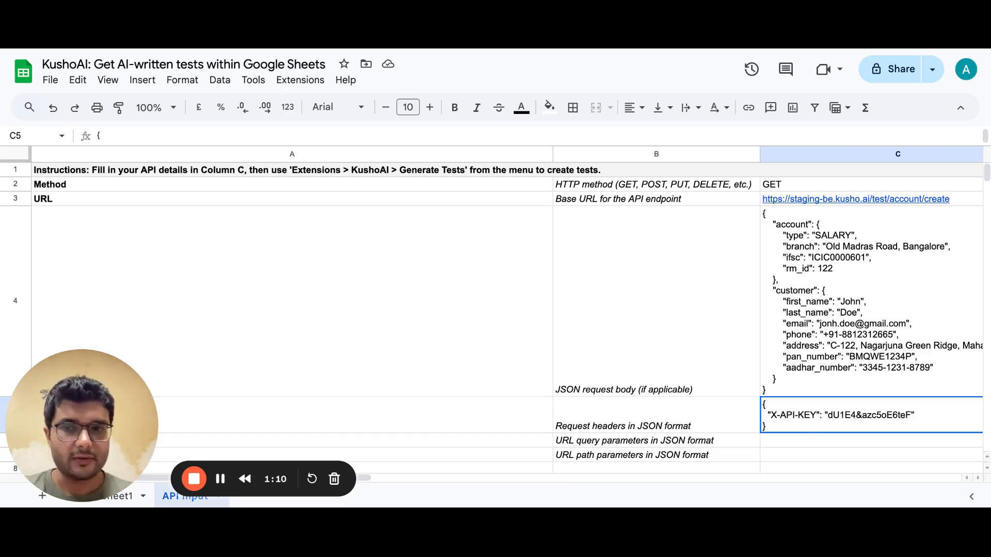
{"action": "left_click", "coordinate": [815, 452]}
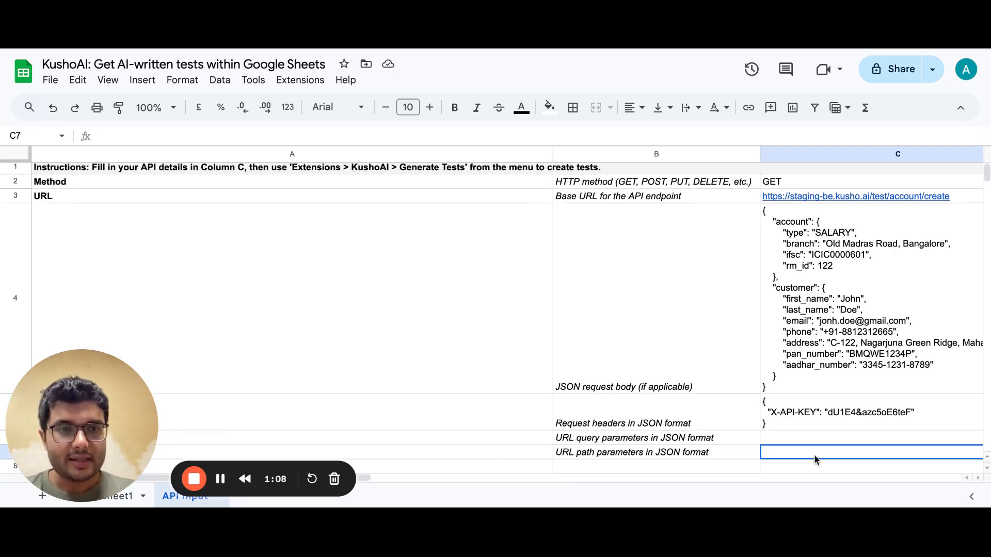
{"action": "scroll", "coordinate": [813, 454], "scroll_direction": "down", "scroll_amount": 1}
{"action": "scroll", "coordinate": [814, 454], "scroll_direction": "up", "scroll_amount": 1}
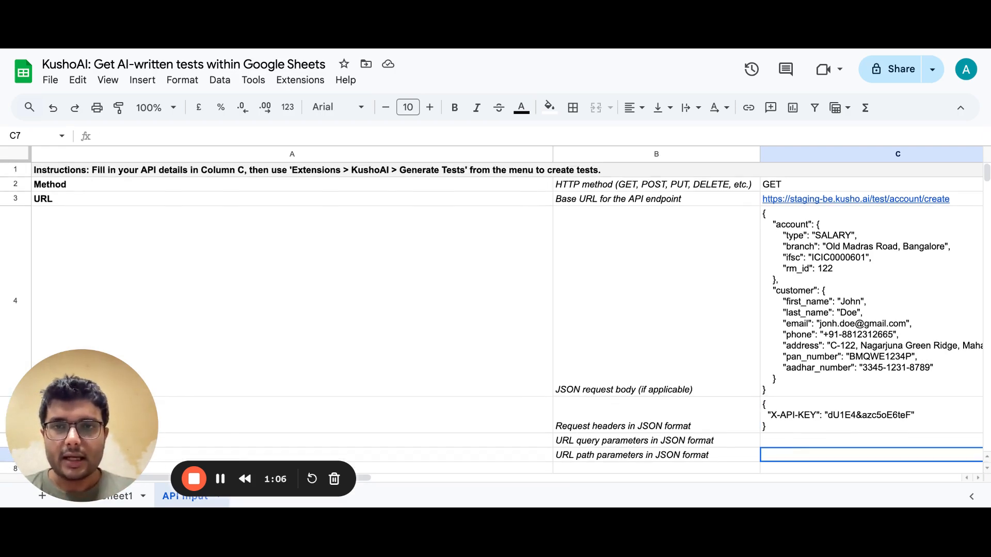
{"action": "left_click", "coordinate": [309, 82]}
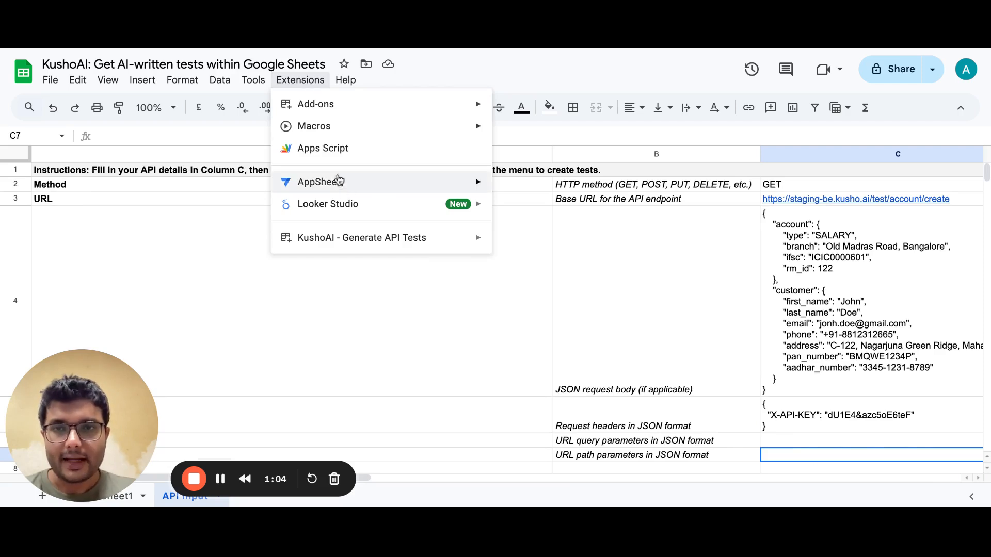
{"action": "mouse_move", "coordinate": [366, 244]}
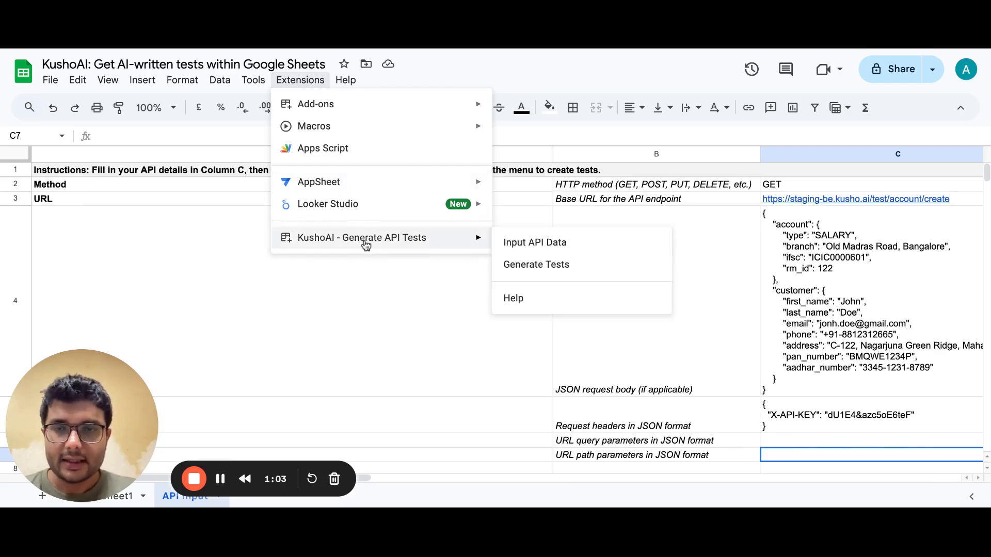
{"action": "left_click", "coordinate": [536, 266]}
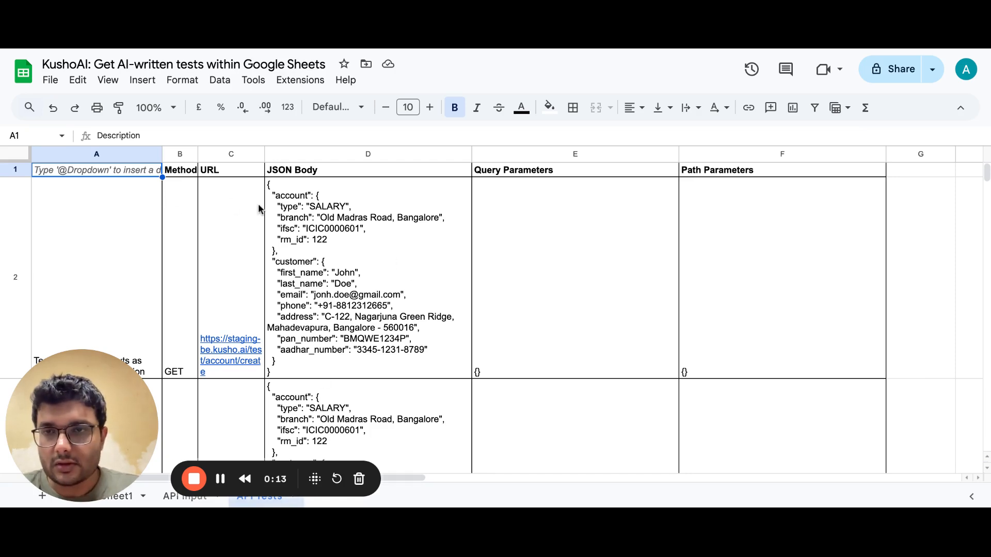
Step: Examine the generated API tests row by row, checking each test's description, method, URL and JSON body
{"action": "scroll", "coordinate": [258, 208], "scroll_direction": "down", "scroll_amount": 2}
{"action": "scroll", "coordinate": [258, 209], "scroll_direction": "up", "scroll_amount": 2}
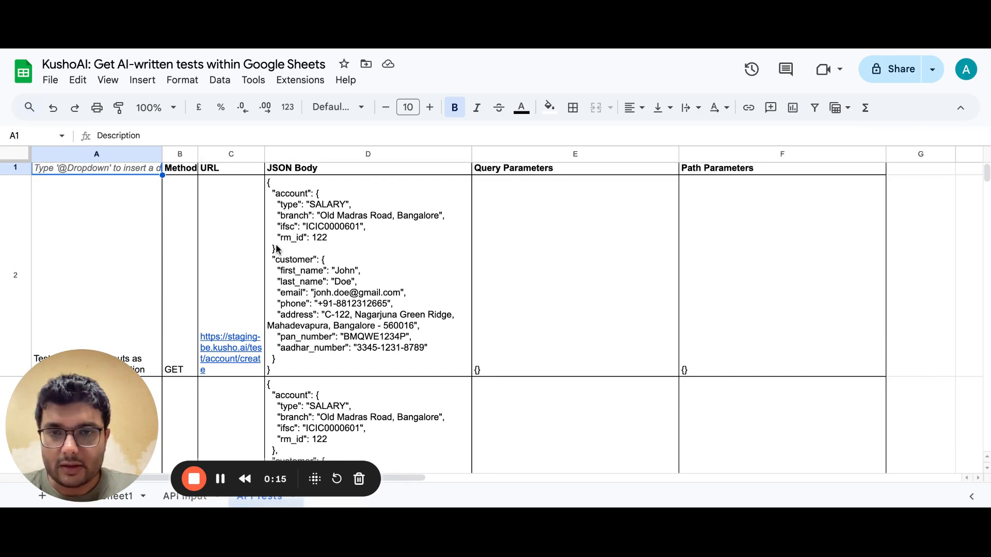
{"action": "scroll", "coordinate": [194, 224], "scroll_direction": "down", "scroll_amount": 3}
{"action": "left_click", "coordinate": [117, 248]}
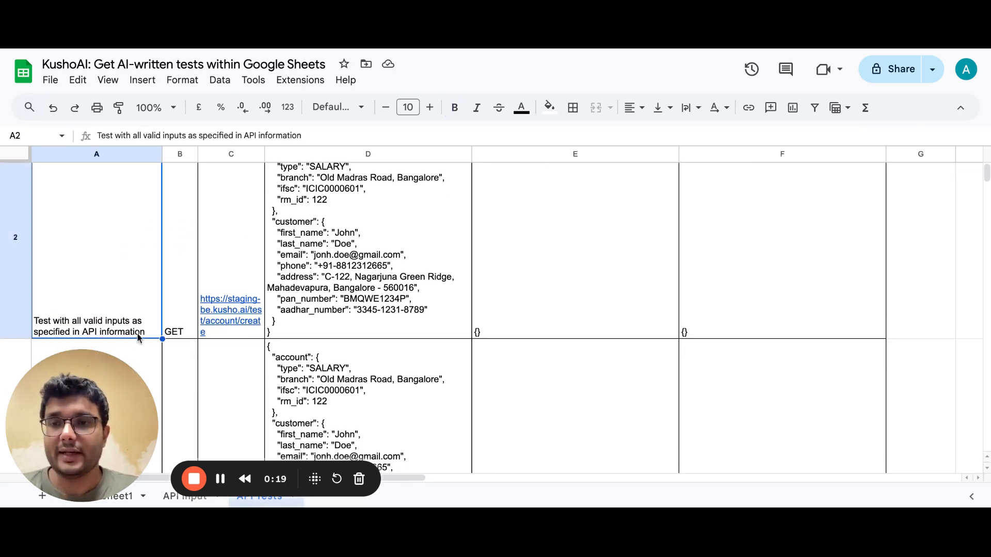
{"action": "scroll", "coordinate": [189, 259], "scroll_direction": "up", "scroll_amount": 1}
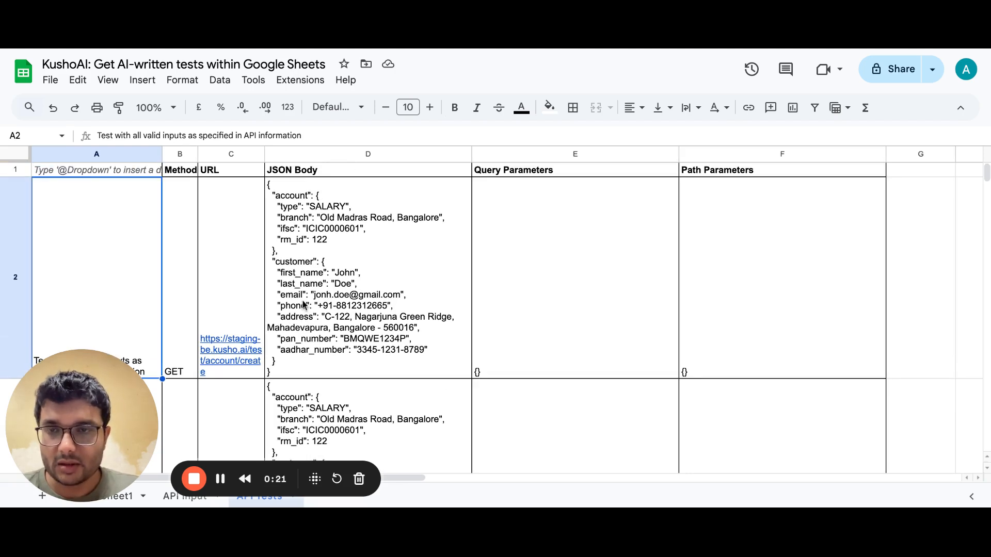
{"action": "left_click", "coordinate": [188, 259]}
{"action": "left_click", "coordinate": [241, 248]}
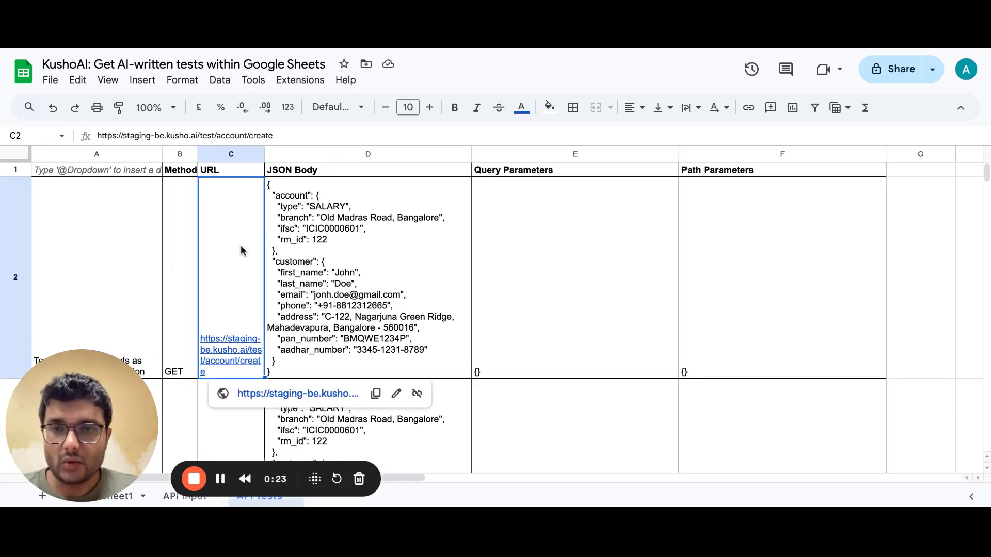
{"action": "left_click", "coordinate": [450, 242]}
{"action": "scroll", "coordinate": [450, 241], "scroll_direction": "down", "scroll_amount": 2}
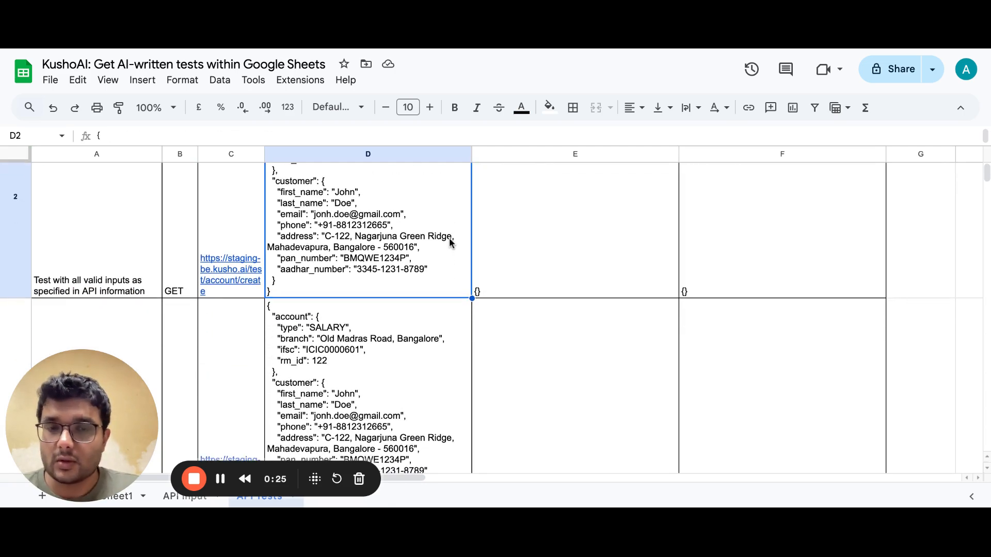
{"action": "scroll", "coordinate": [450, 242], "scroll_direction": "down", "scroll_amount": 4}
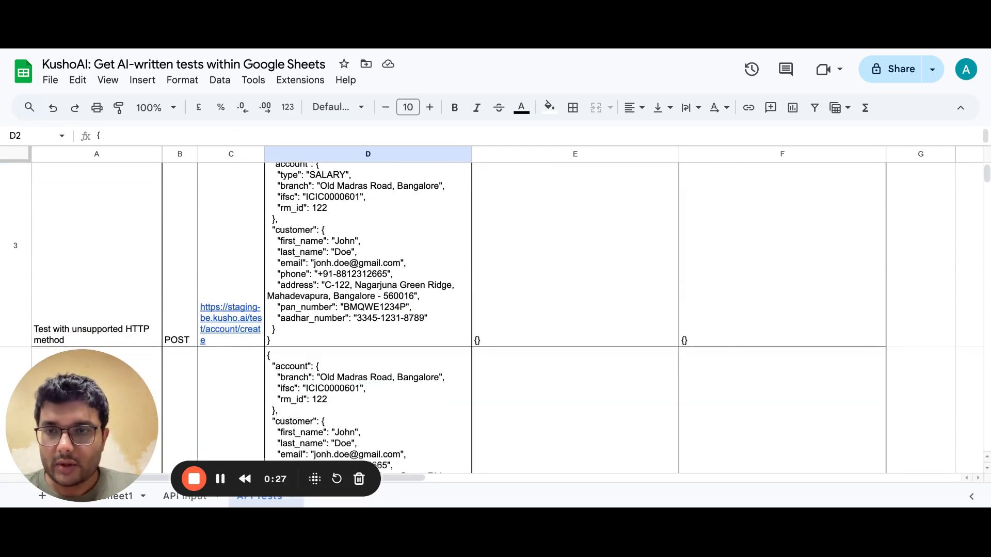
{"action": "scroll", "coordinate": [132, 287], "scroll_direction": "down", "scroll_amount": 6}
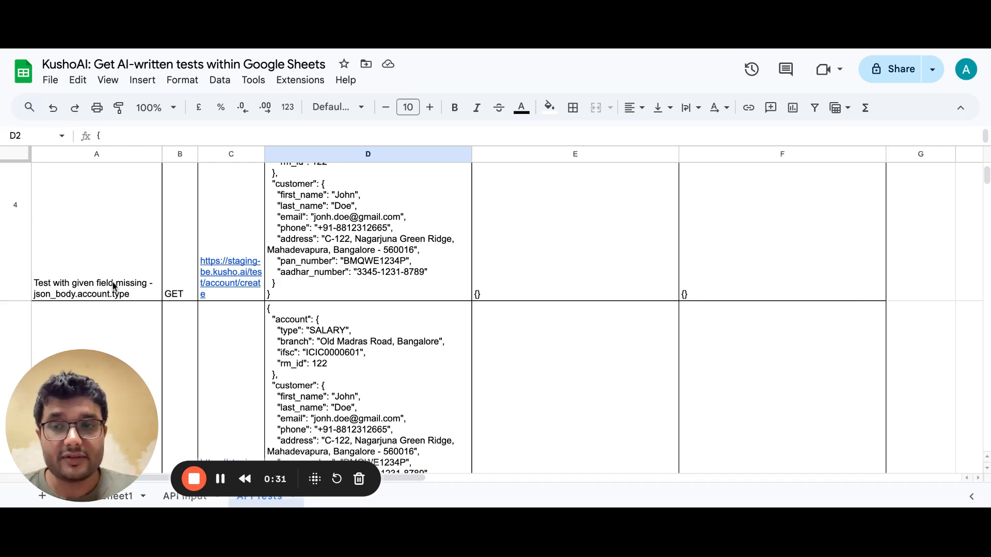
Step: Compare the account type test cases in rows 5 to 7 with their JSON bodies, selecting the row 7 test description
{"action": "scroll", "coordinate": [113, 286], "scroll_direction": "down", "scroll_amount": 8}
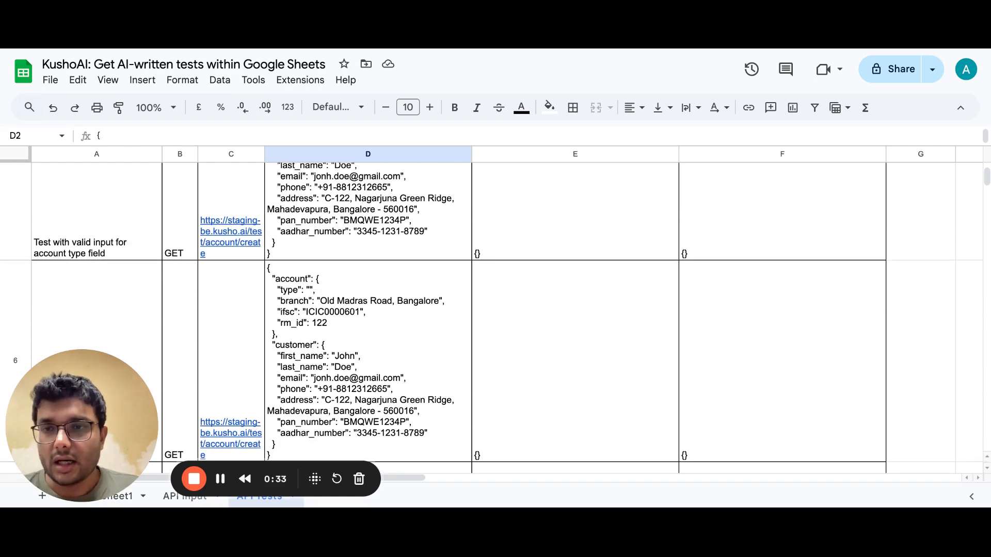
{"action": "scroll", "coordinate": [491, 318], "scroll_direction": "down", "scroll_amount": 4}
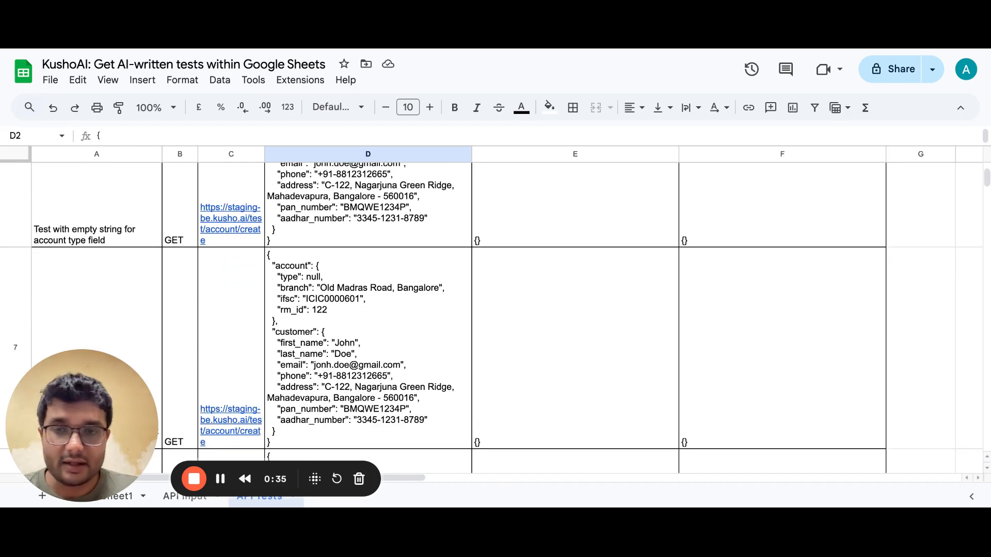
{"action": "left_click", "coordinate": [143, 254]}
{"action": "scroll", "coordinate": [266, 248], "scroll_direction": "down", "scroll_amount": 2}
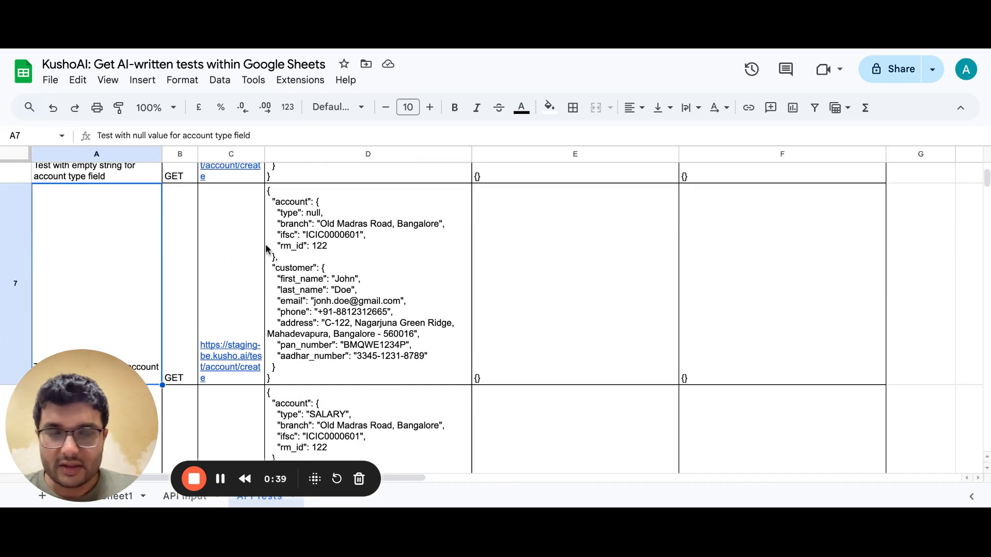
Step: Skim the remaining generated tests down to the end of the list and examine the email format tests in the last rows
{"action": "scroll", "coordinate": [266, 249], "scroll_direction": "down", "scroll_amount": 15}
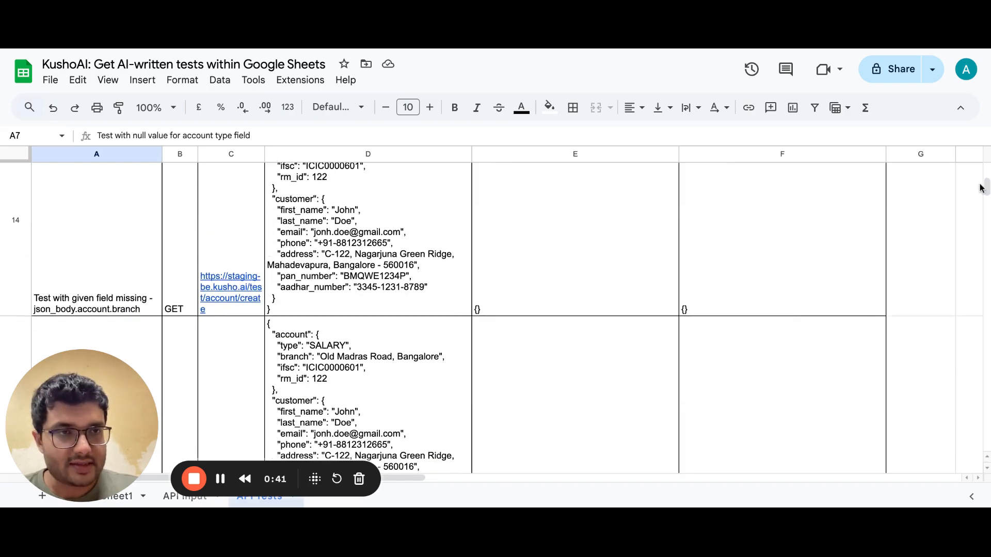
{"action": "left_click_drag", "start_coordinate": [986, 192], "coordinate": [986, 375]}
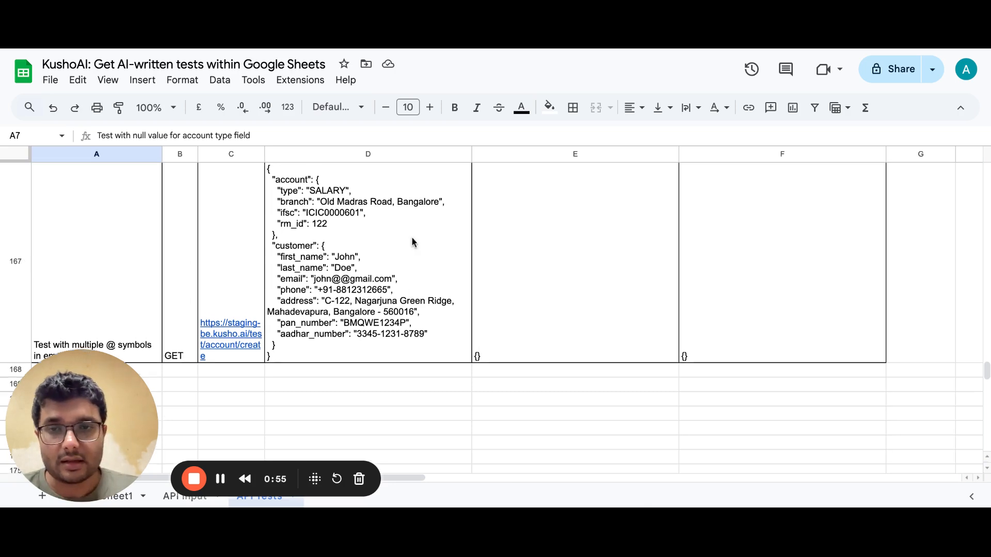
{"action": "scroll", "coordinate": [410, 236], "scroll_direction": "up", "scroll_amount": 2}
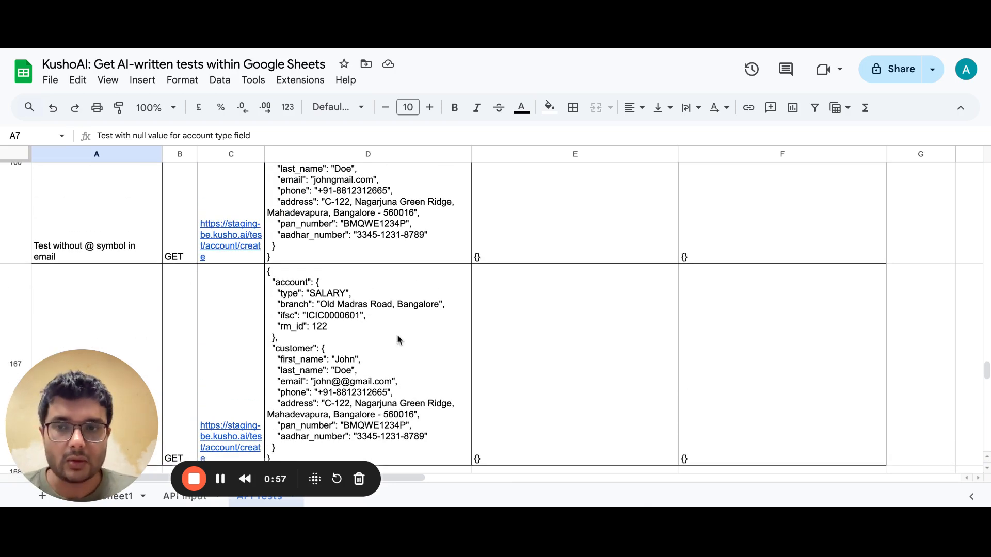